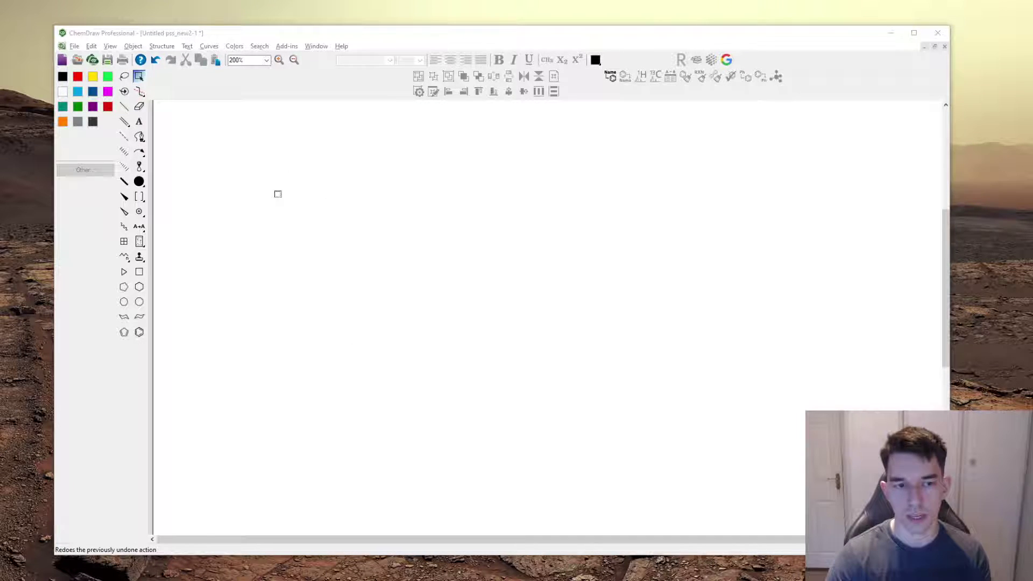
left_click(148, 256)
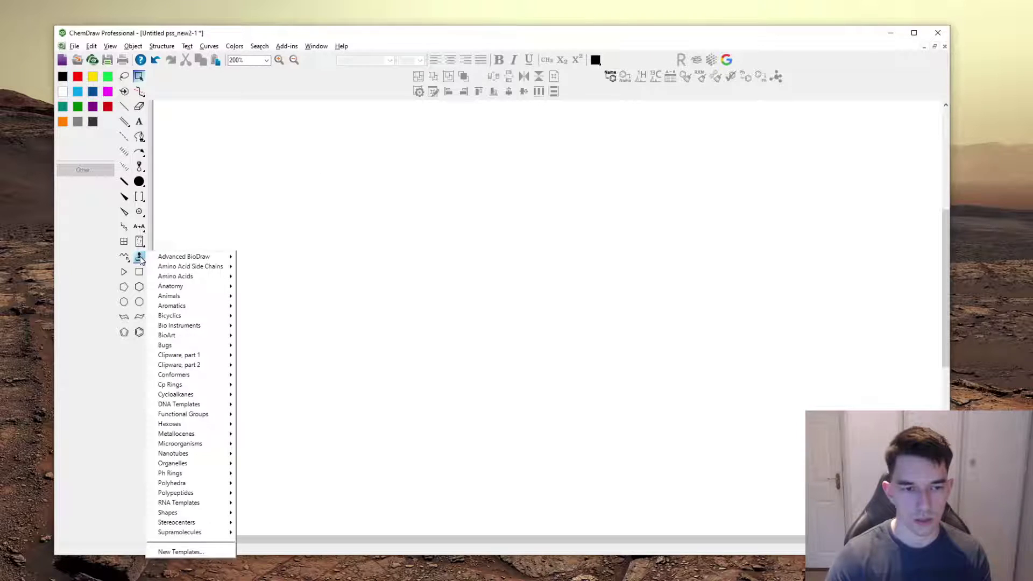
mouse_move(182, 455)
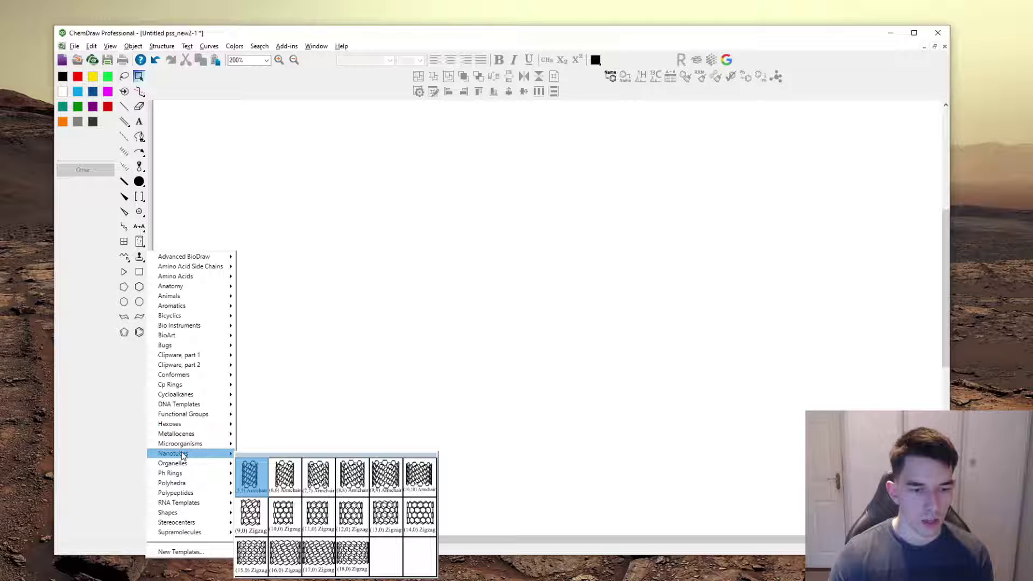
left_click(82, 463)
left_click_drag(0, 489, 439, 232)
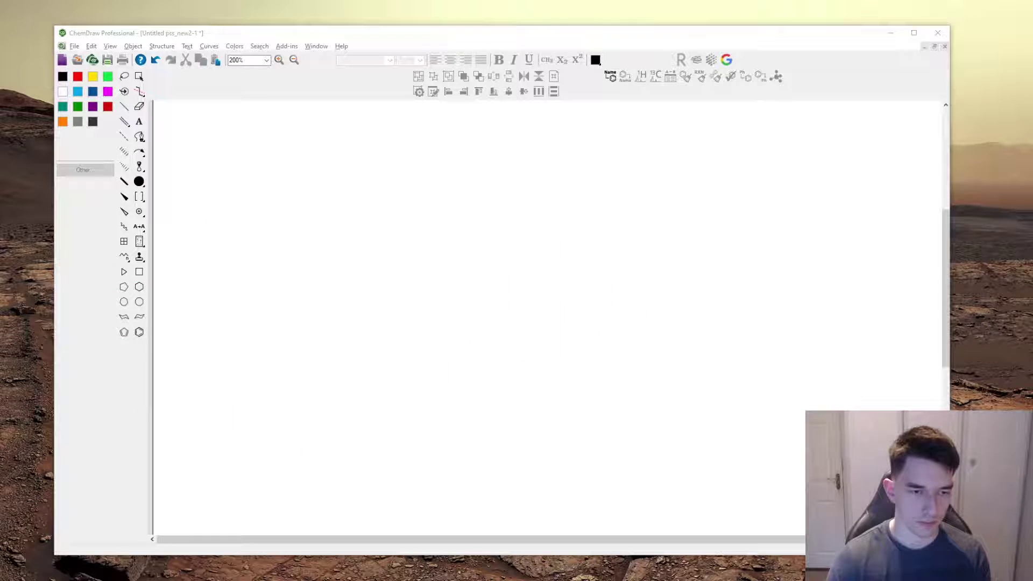
left_click(340, 37)
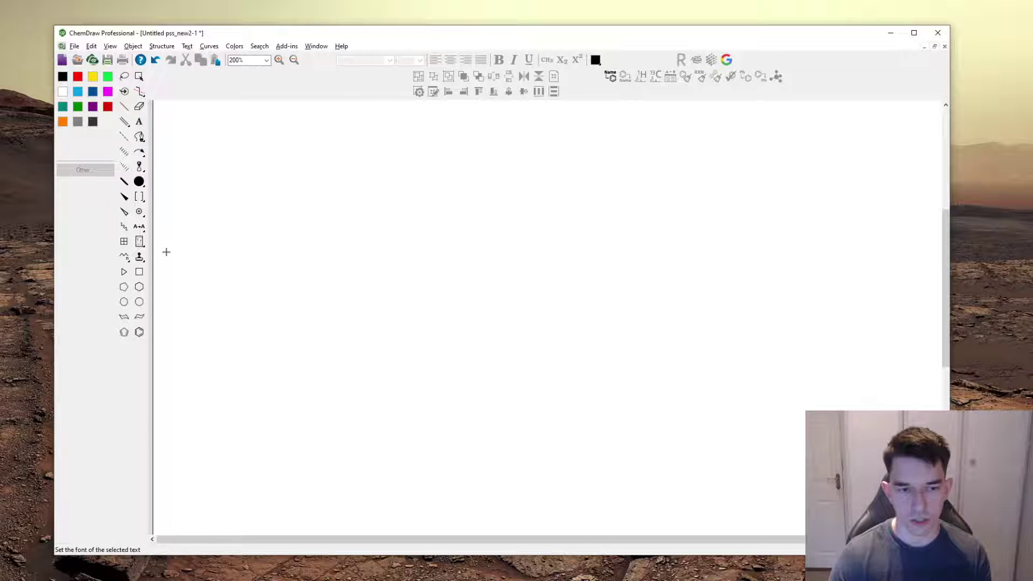
Place the (5,5) Armchair nanotube template on the blank page and delete its caption
left_click(139, 259)
mouse_move(192, 454)
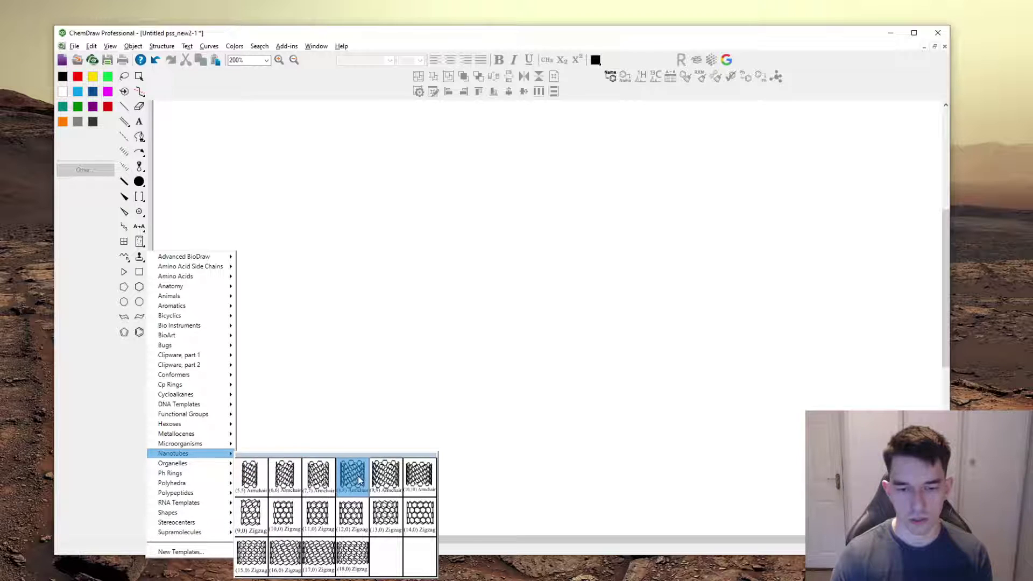
left_click(253, 477)
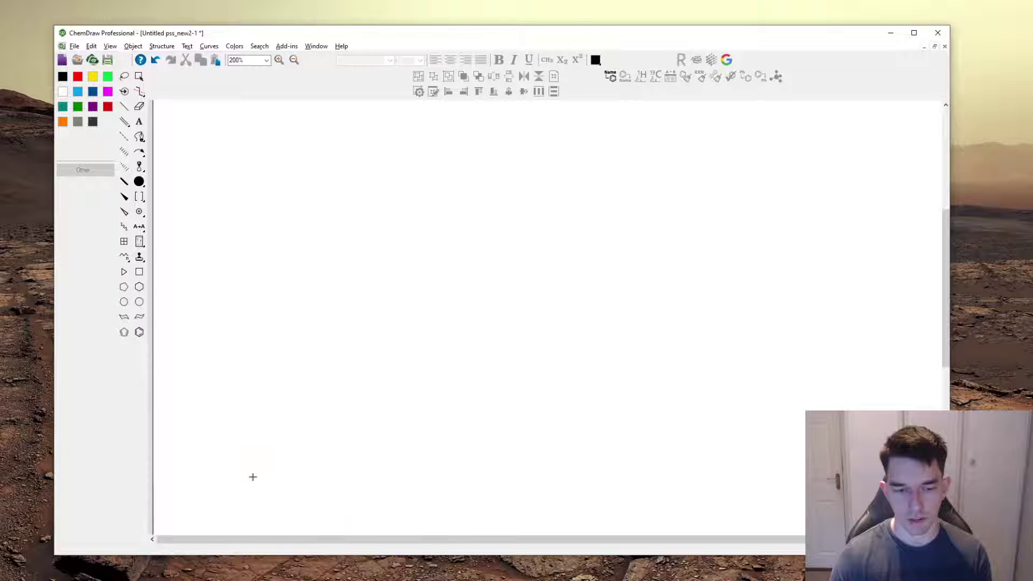
left_click(413, 236)
left_click(139, 78)
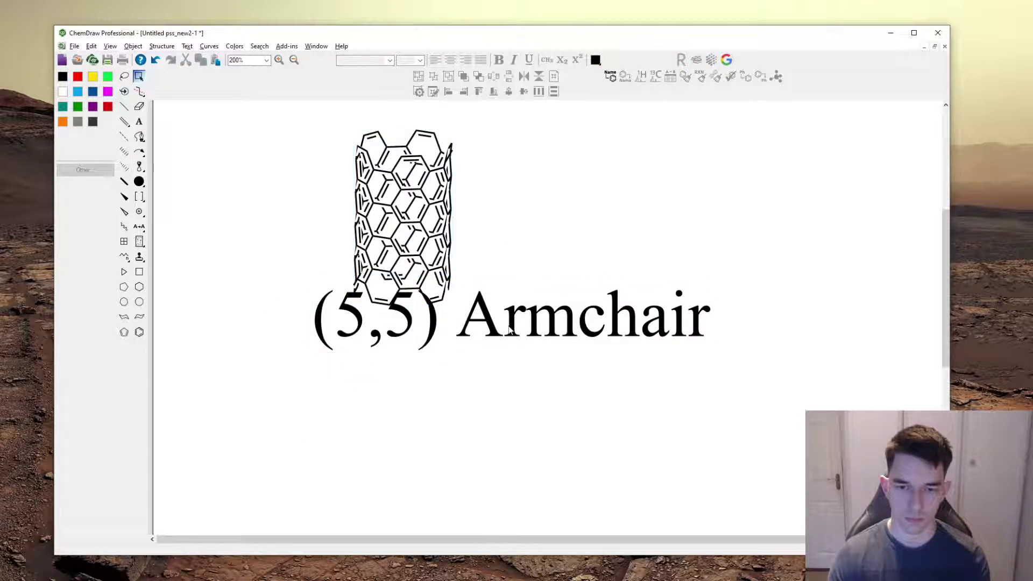
left_click(349, 317)
key("Delete")
Move the nanotube slightly down the page and rotate it in 3D so it leans diagonally with its open end showing
left_click_drag(328, 128, 584, 372)
left_click_drag(417, 231, 441, 285)
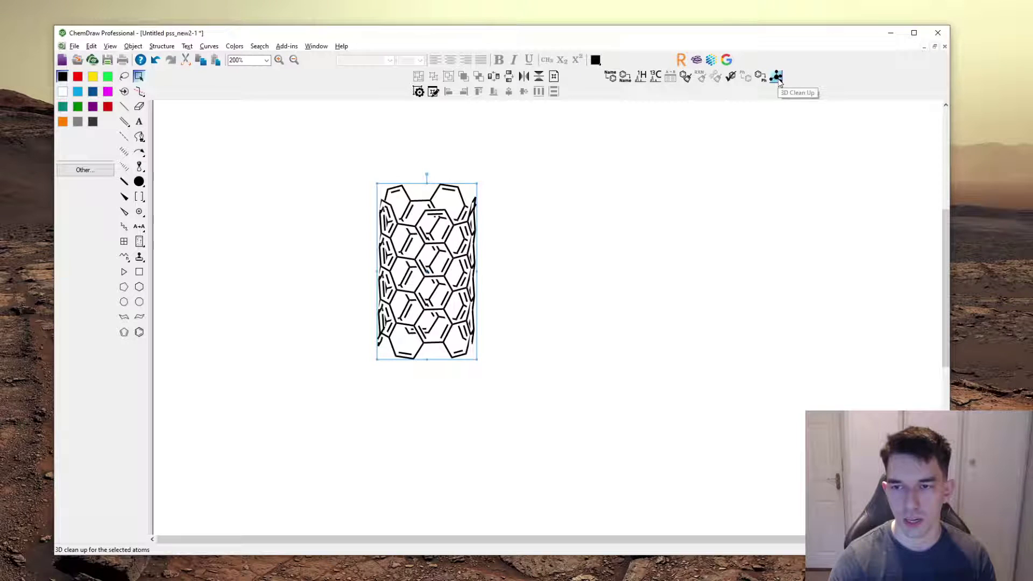
key("F7")
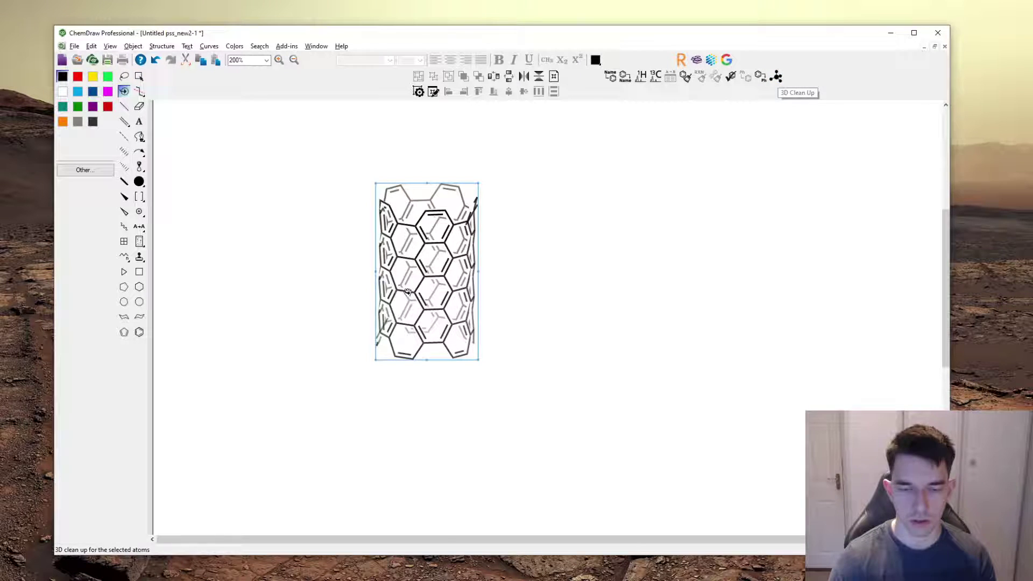
left_click_drag(413, 254, 435, 303)
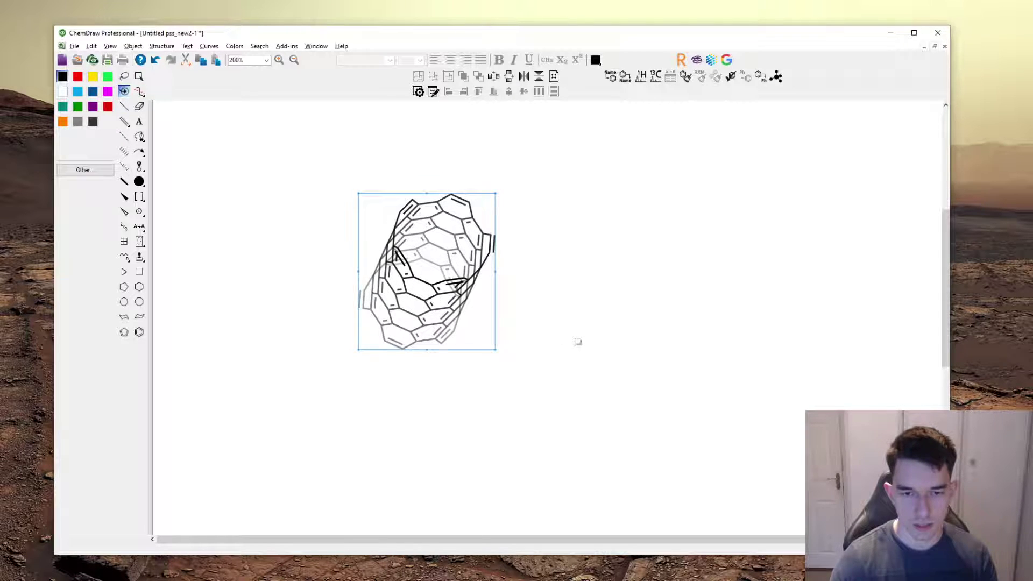
Delete the column of atoms and bonds running along the nanotube's front wall to open a gap
left_click(139, 76)
left_click(468, 444)
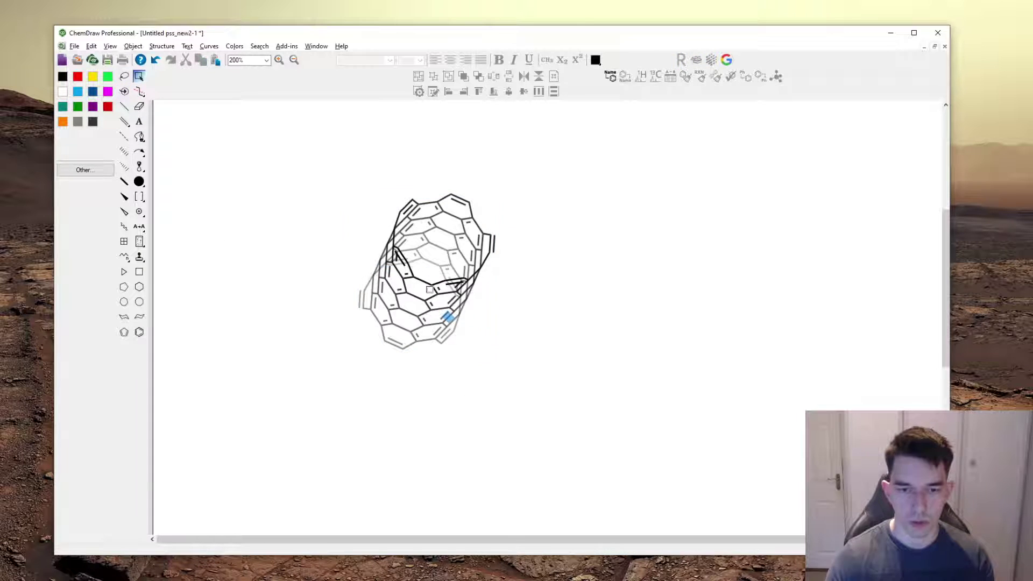
key("Delete")
key("Delete")
key("Delete")
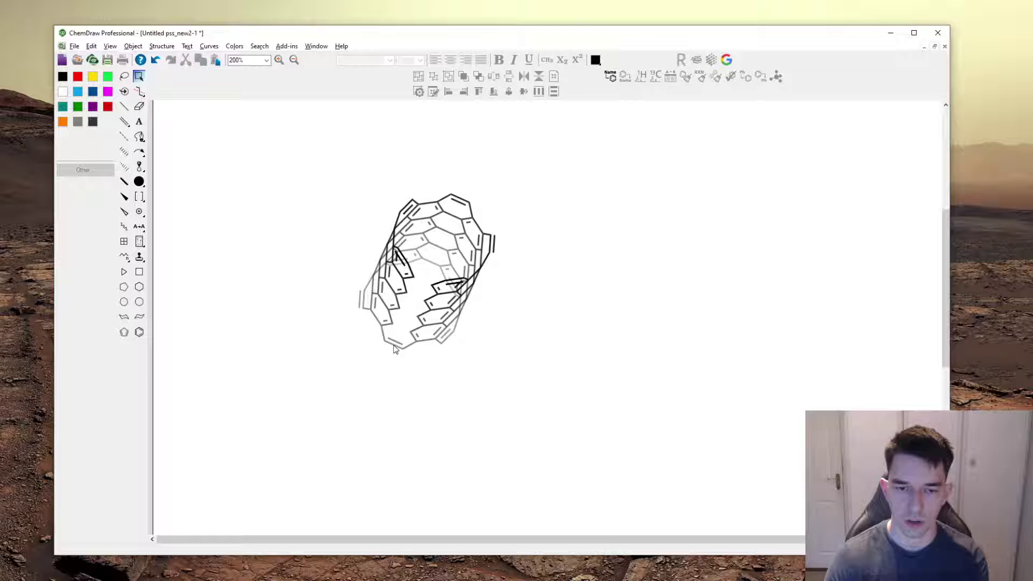
key("Delete")
key("Delete")
key("Delete")
key("Delete")
key("Delete")
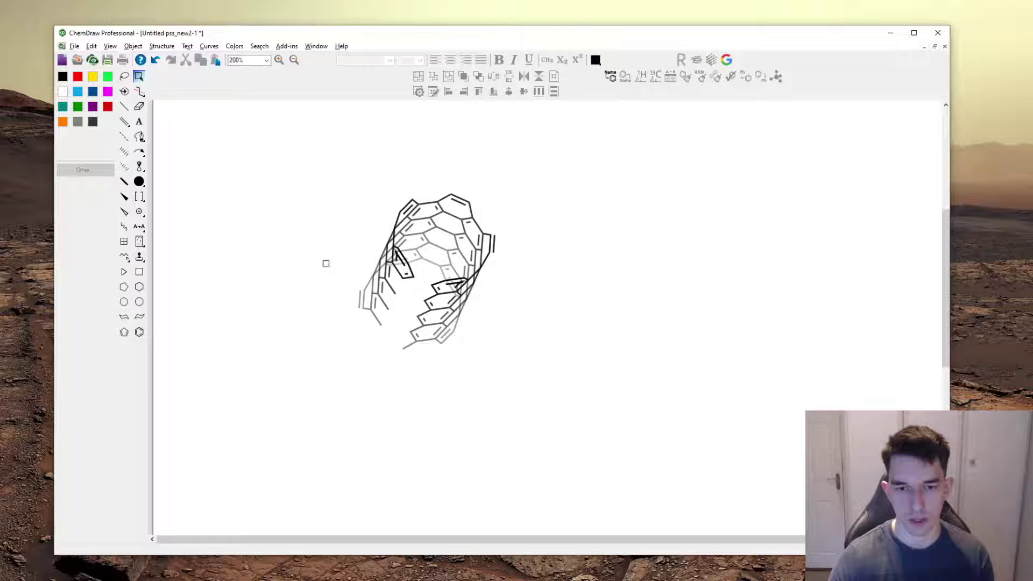
Remove the dangling bond at the gap's lower end and join the lowest loose atom to the opposite edge
left_click_drag(310, 157, 618, 387)
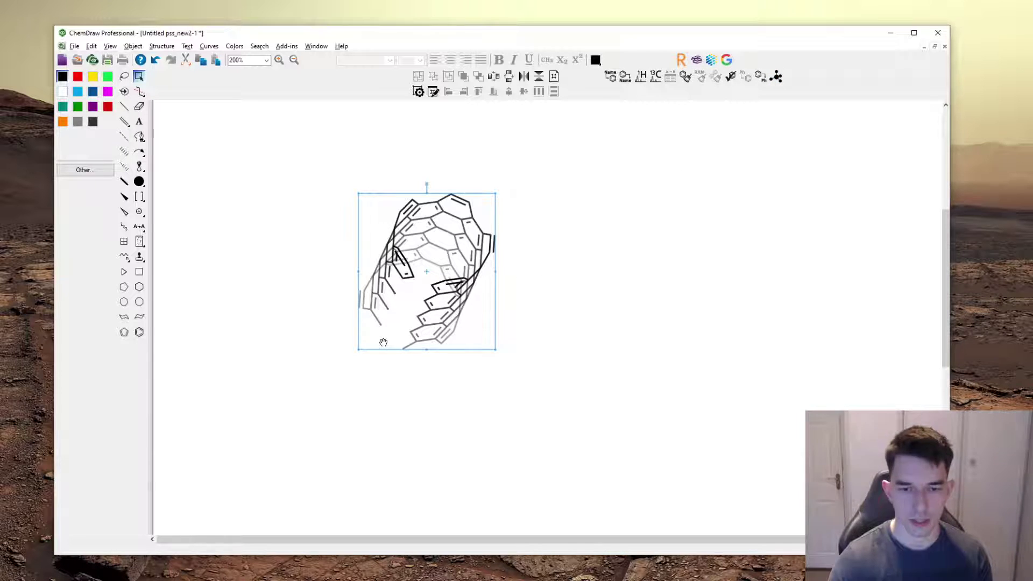
left_click(352, 385)
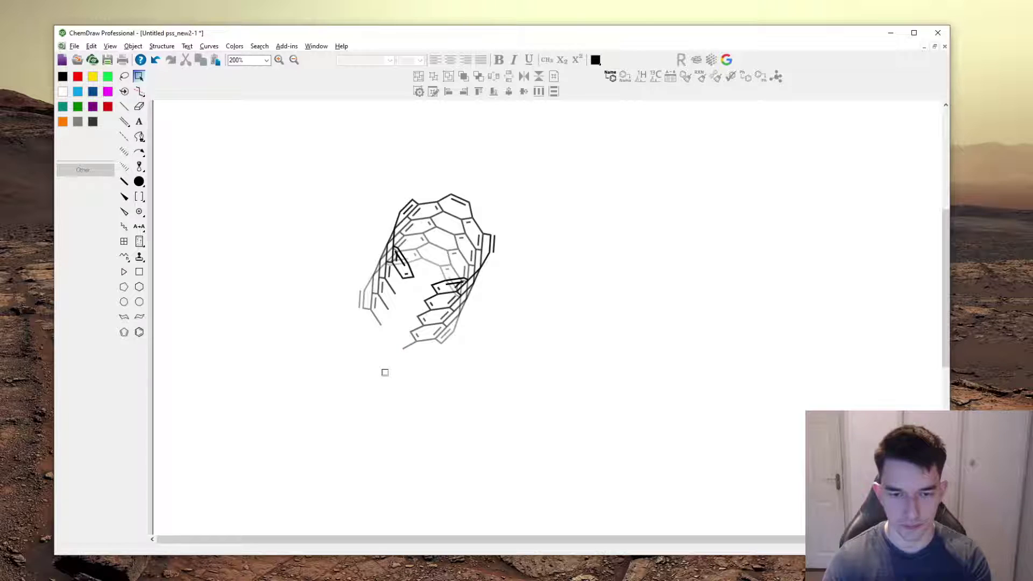
key("Delete")
left_click_drag(381, 327, 418, 318)
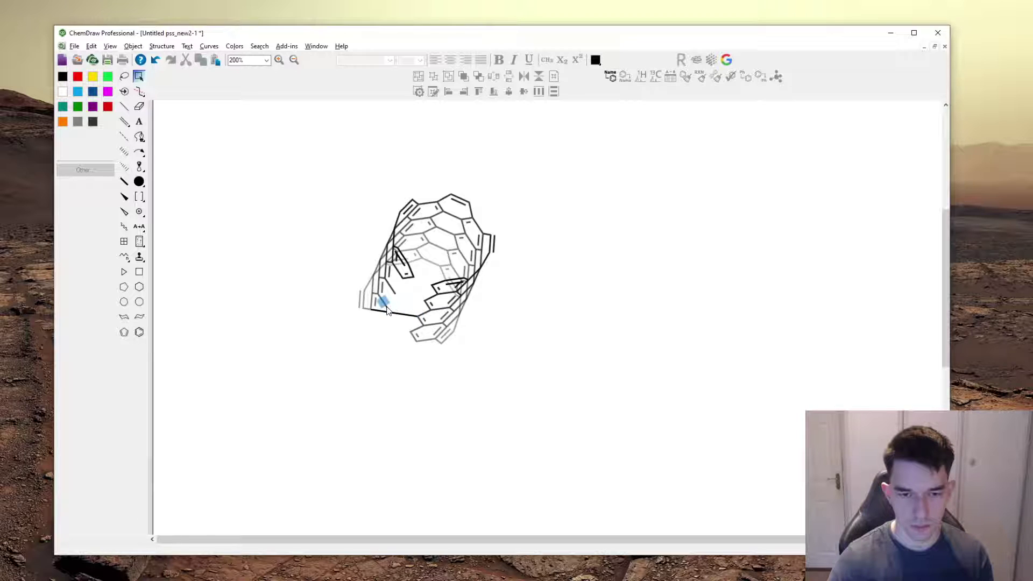
Rotate the whole cut nanotube slightly in 3D to separate the loose atoms along the gap
left_click(384, 303)
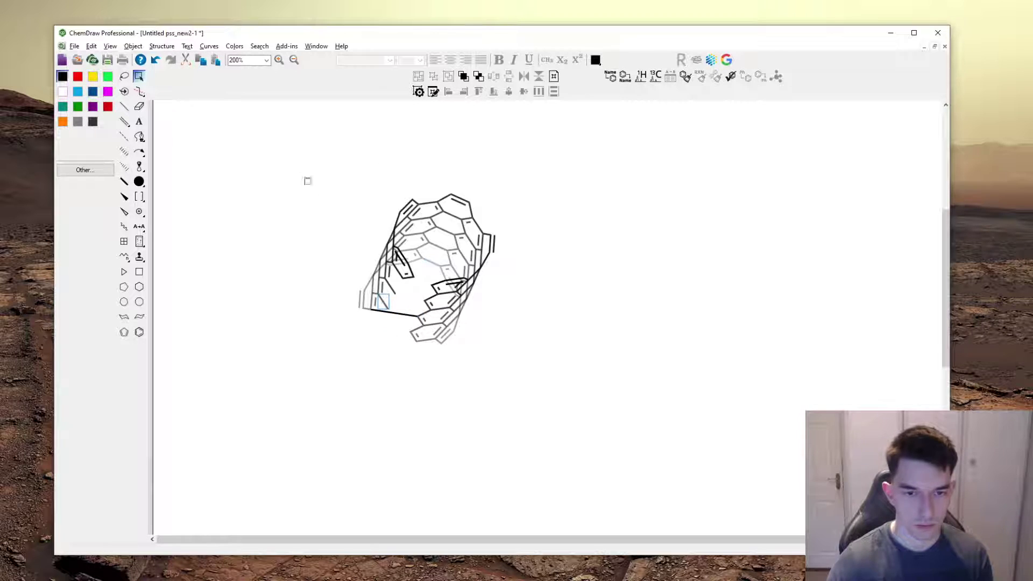
left_click_drag(306, 180, 499, 347)
left_click(124, 92)
left_click_drag(471, 233, 468, 218)
left_click(525, 296)
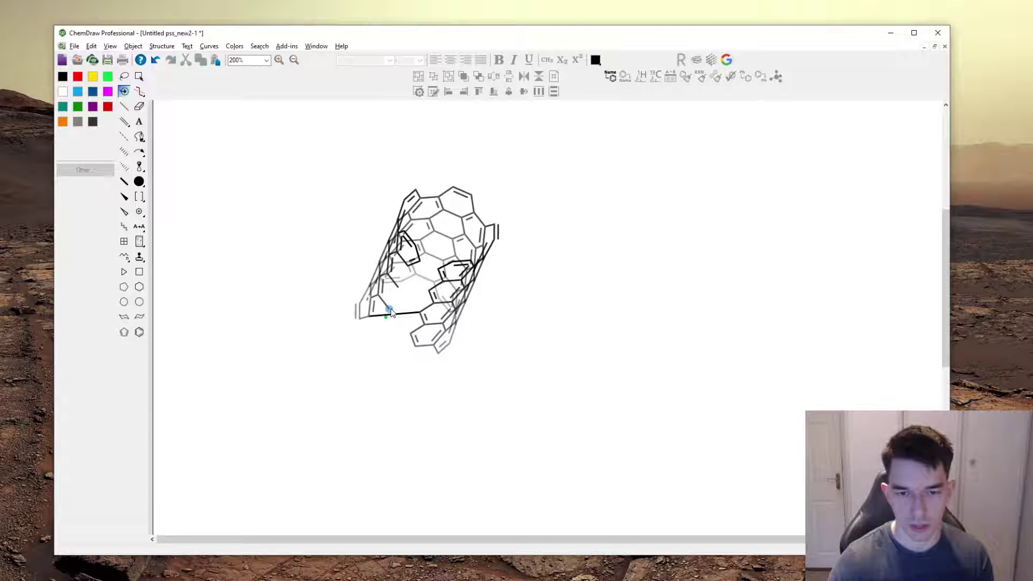
Join the remaining loose atoms on one side of the gap to the atoms on the opposite edge
left_click_drag(390, 310, 430, 291)
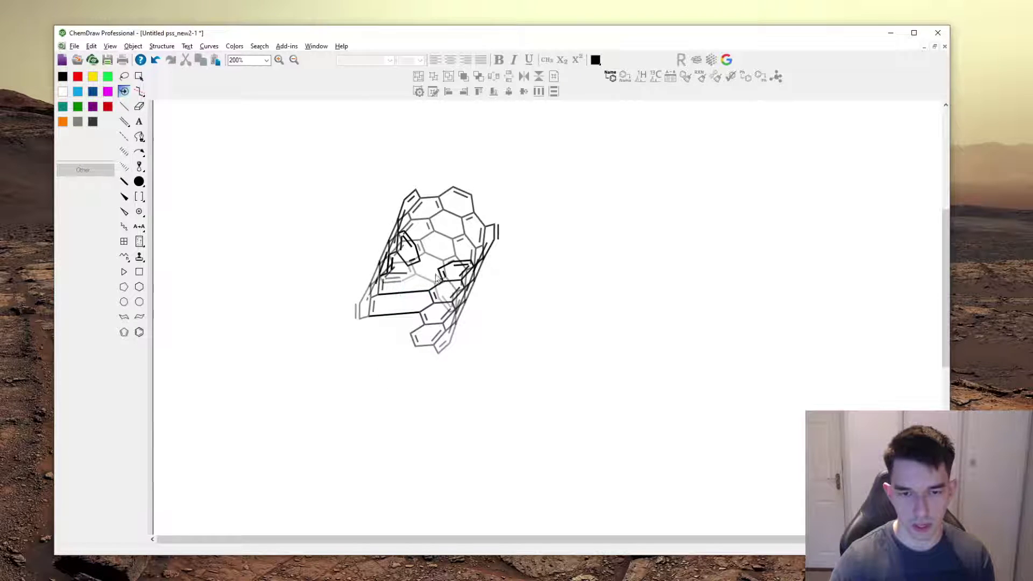
left_click_drag(380, 279, 439, 269)
key("ctrl+z")
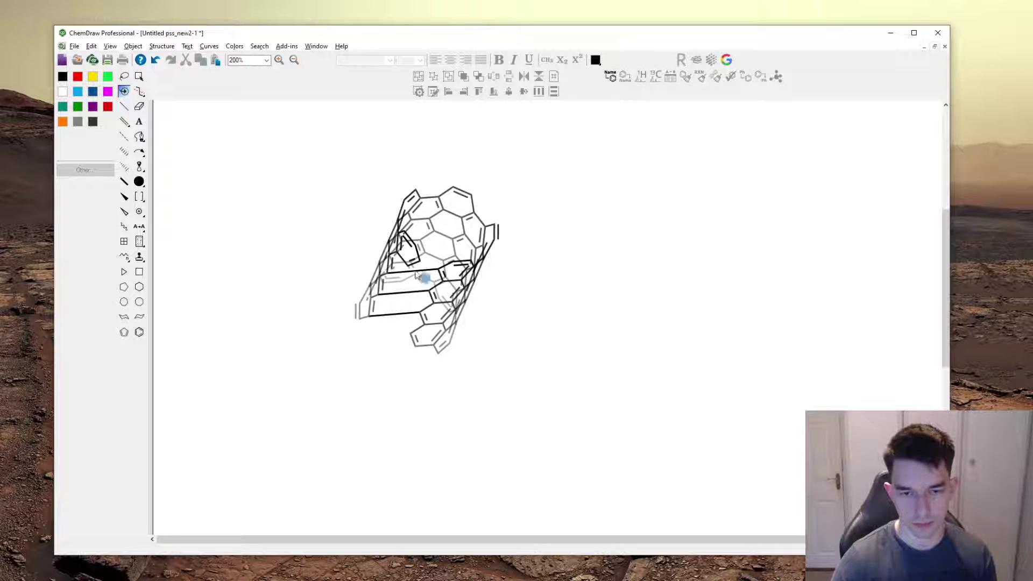
Apply 3D Clean Up to the rejoined nanotube and rotate it to a nearly upright view
left_click_drag(307, 150, 577, 431)
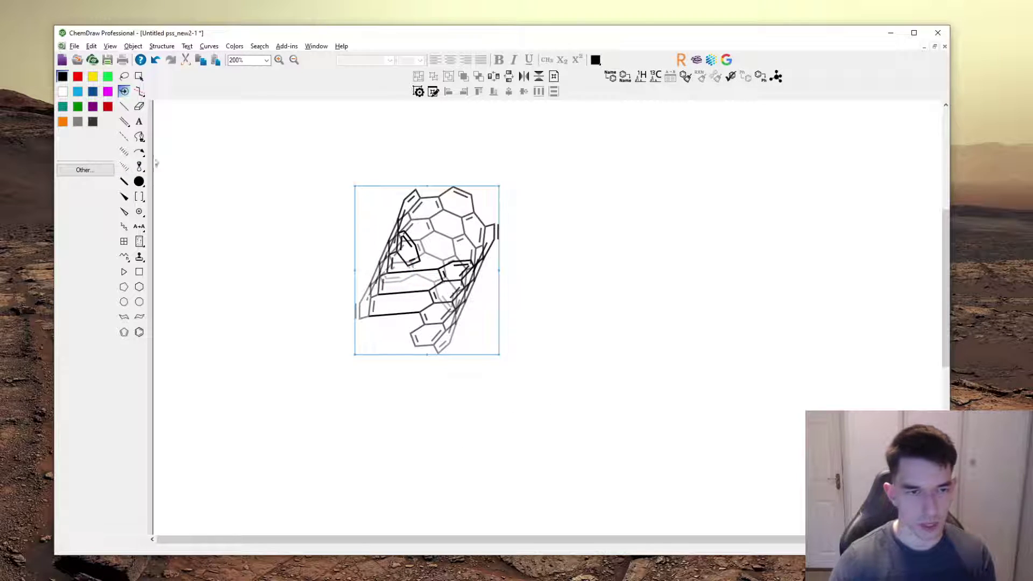
left_click_drag(472, 270, 527, 207)
left_click_drag(403, 231, 401, 289)
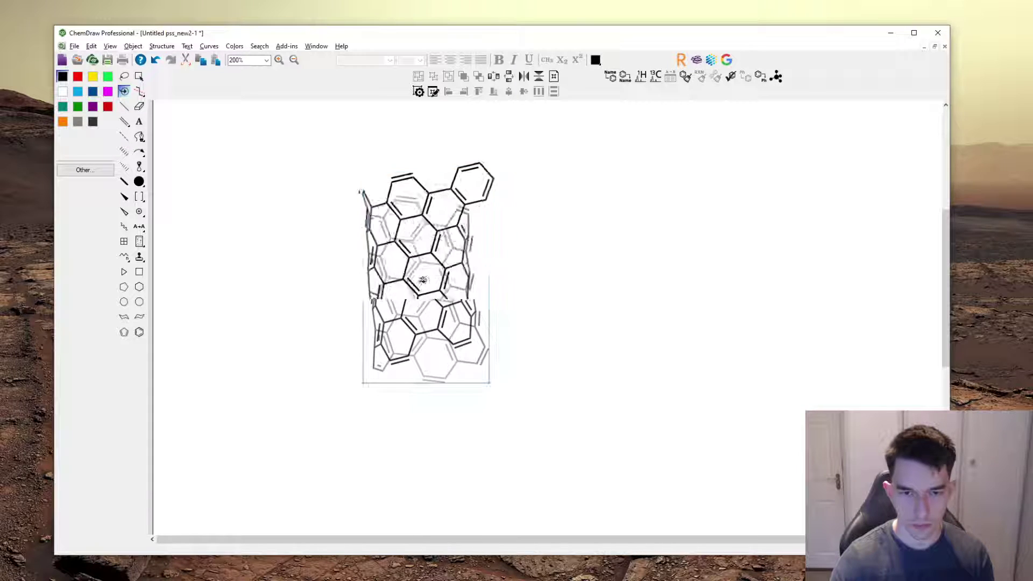
left_click_drag(482, 277, 500, 276)
left_click_drag(440, 260, 473, 258)
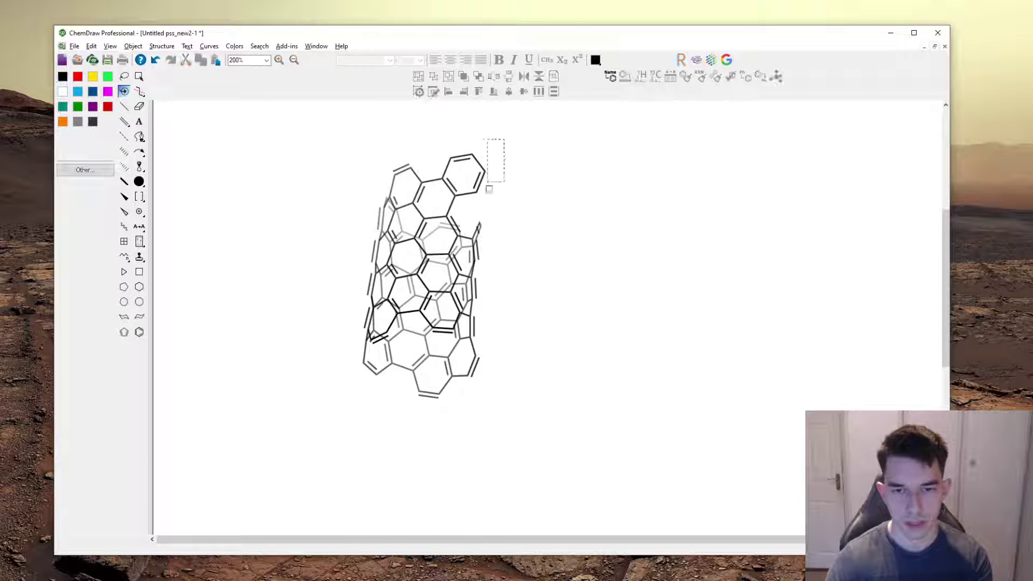
Delete the ring protruding from the nanotube's upper end and turn the structure slightly in 3D
key("Delete")
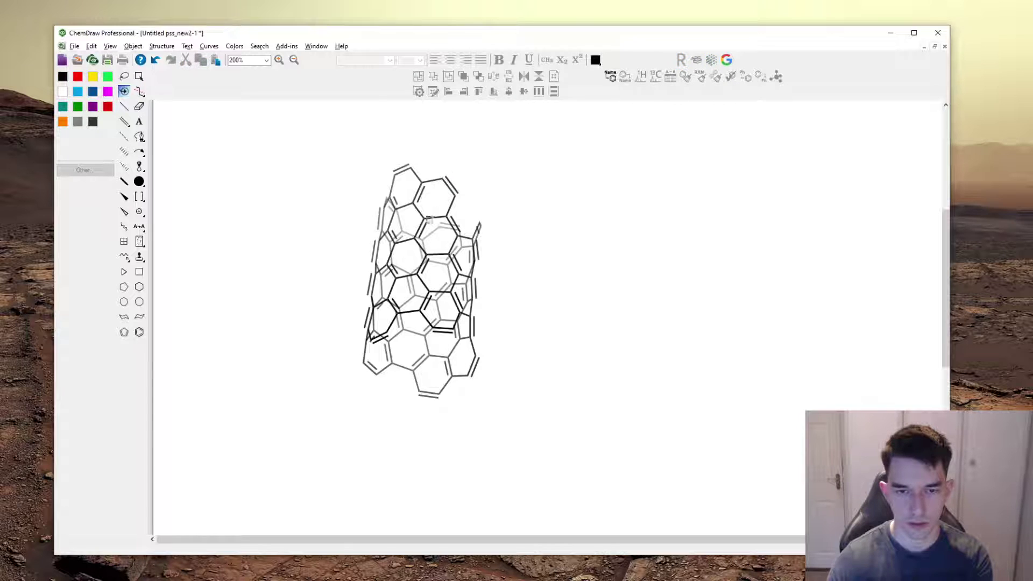
left_click_drag(354, 144, 613, 416)
mouse_move(434, 220)
left_mouse_down()
mouse_move(376, 226)
mouse_move(421, 225)
mouse_move(416, 215)
left_mouse_up()
left_click(568, 240)
Draw solid bonds that close the open ring at the nanotube's upper edge, undoing the stray bond beside it
left_click(124, 107)
left_click(603, 157)
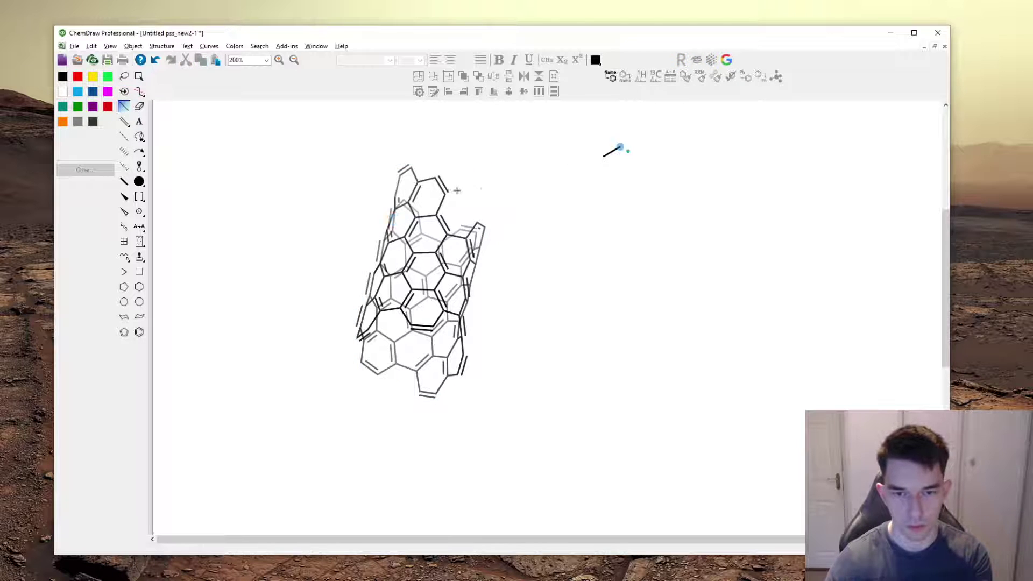
key("ctrl+z")
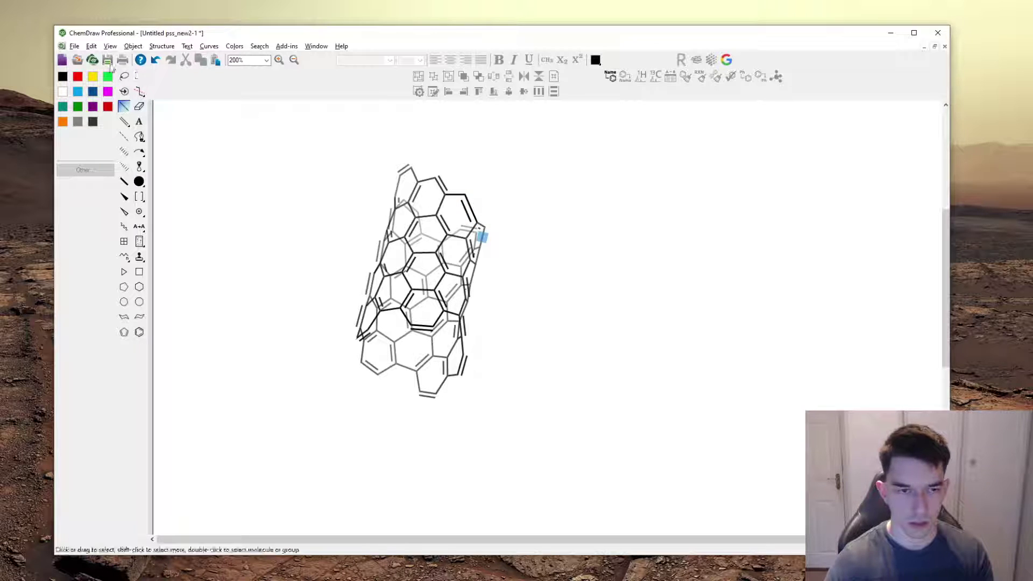
Apply 3D Clean Up to the whole nanotube and rotate it in 3D to an upright, slightly tilted view
left_click(139, 77)
left_click(776, 76)
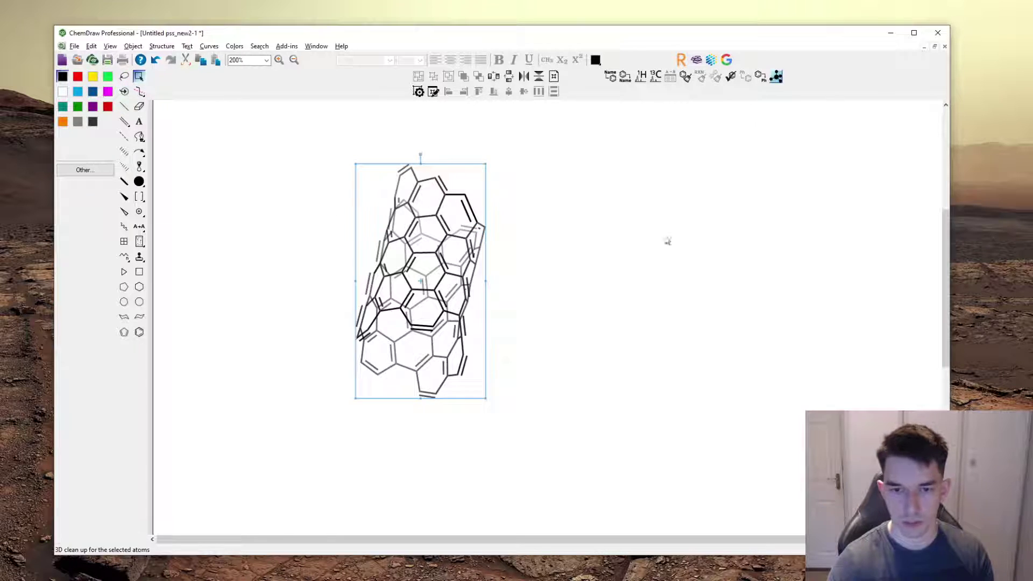
key("F7")
left_click_drag(466, 293, 407, 285)
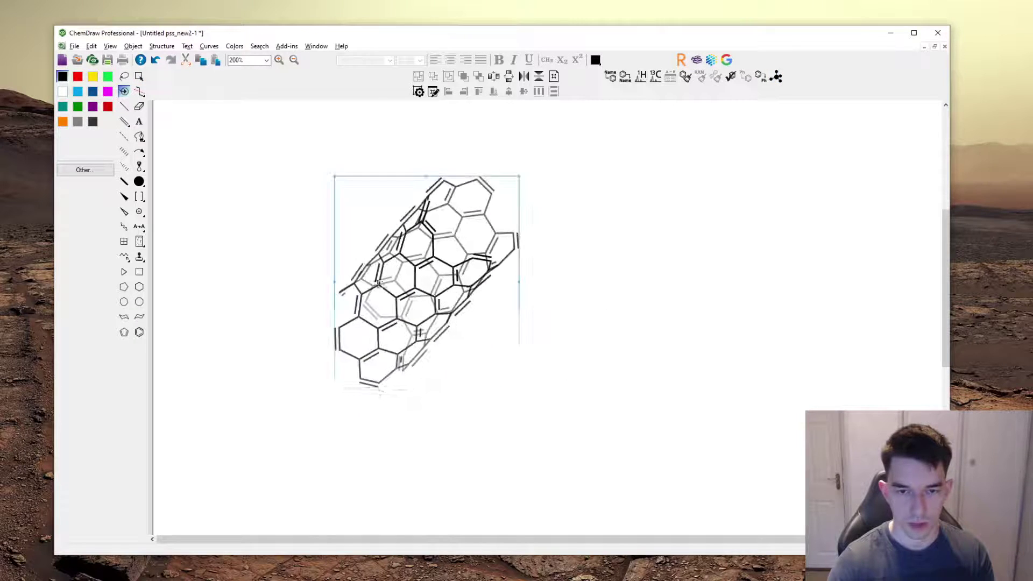
left_click_drag(423, 236, 609, 411)
left_click(514, 411)
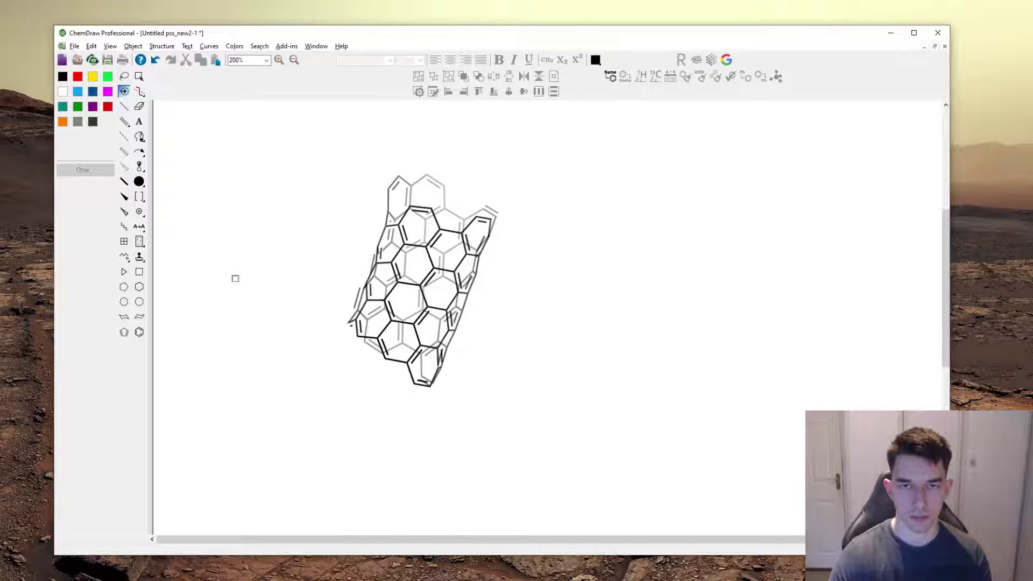
left_click_drag(296, 147, 639, 457)
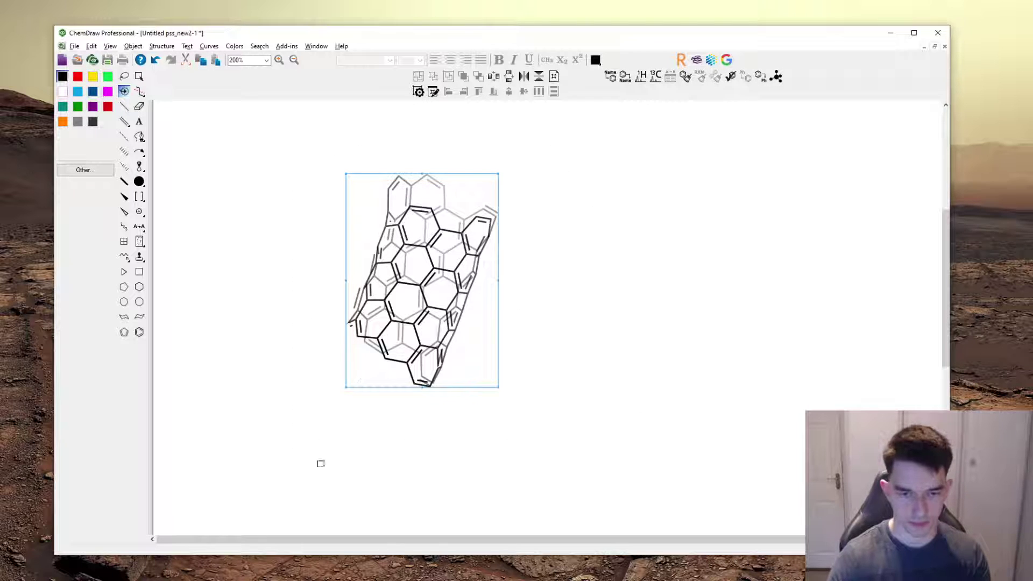